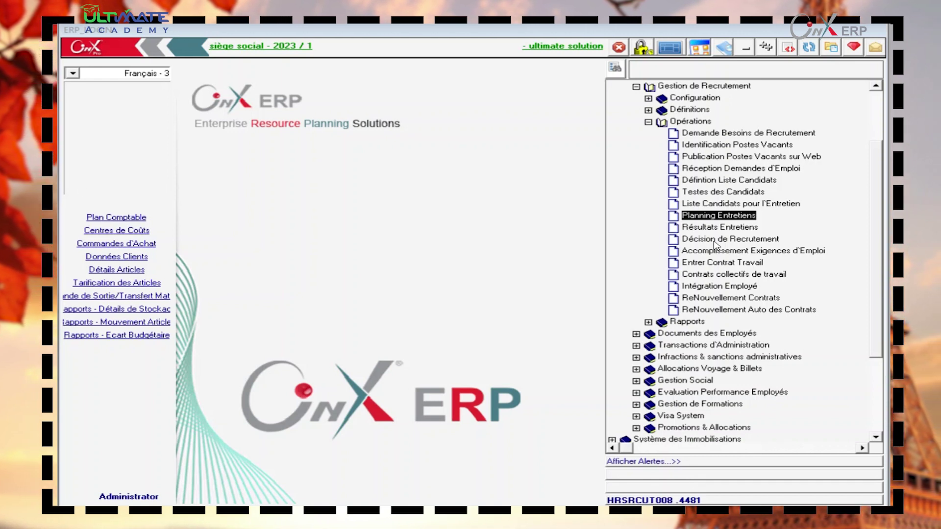
# - Open the Planning Entretiens screen and start a new record, accepting the date outside the open period
pyautogui.doubleClick(715, 216)
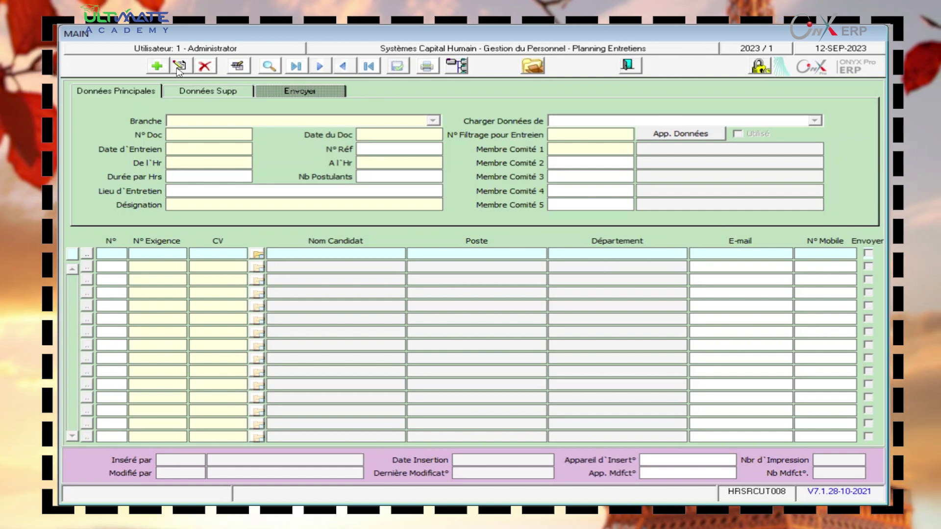
pyautogui.click(162, 73)
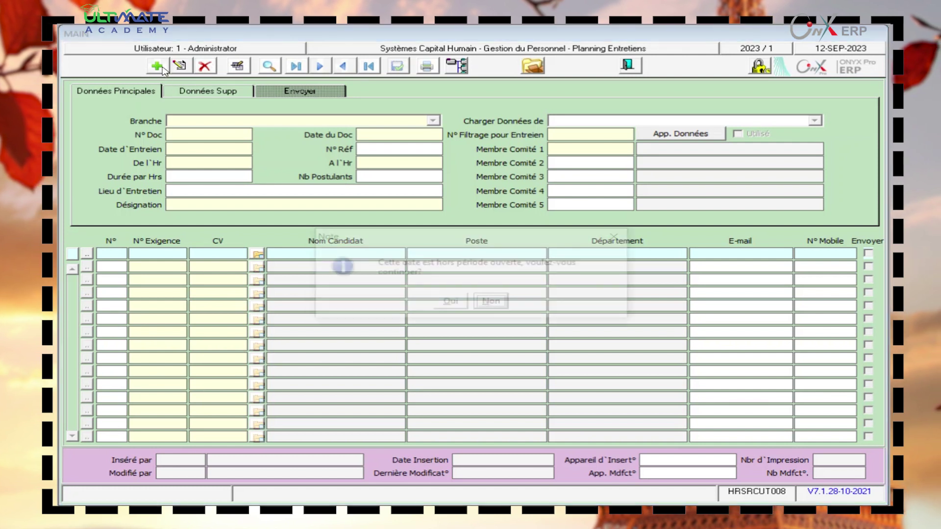
pyautogui.click(448, 304)
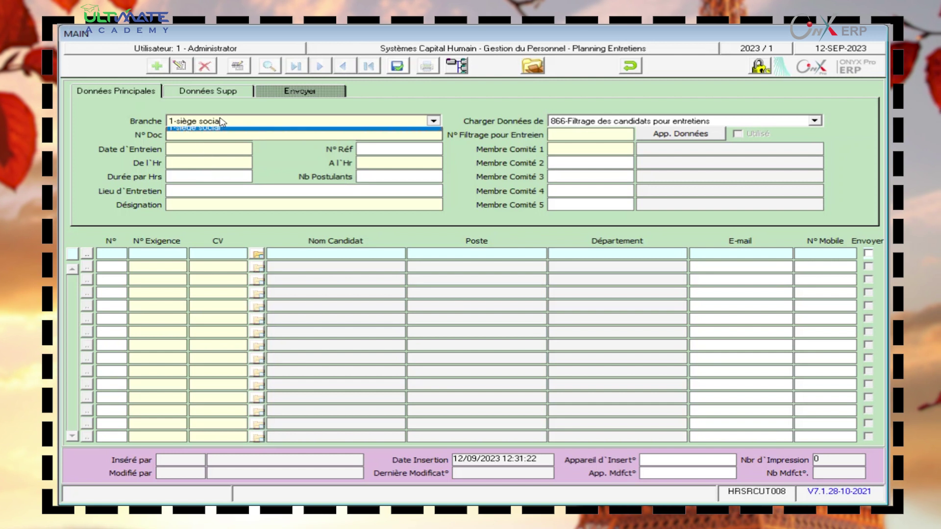
# - Try an interview date of 12/08/2023 in the new planning record and discard the record
pyautogui.click(221, 150)
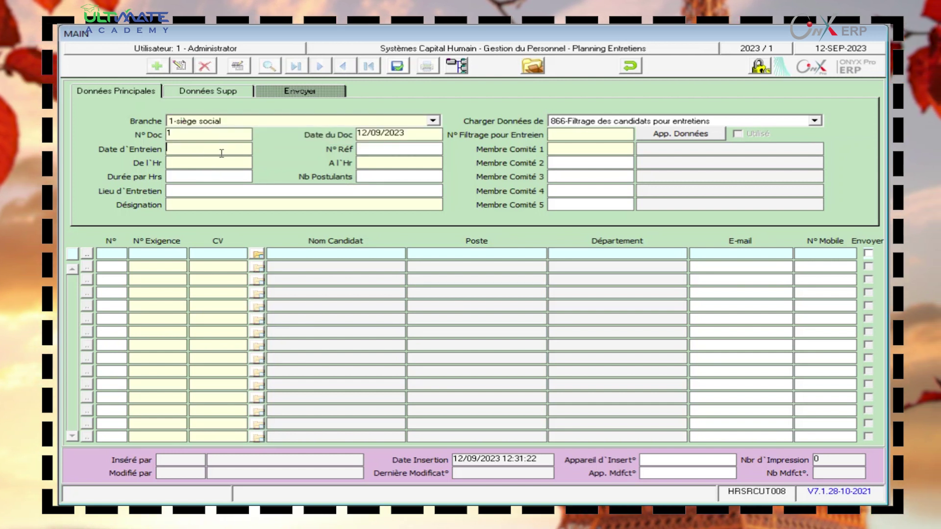
pyautogui.write('12')
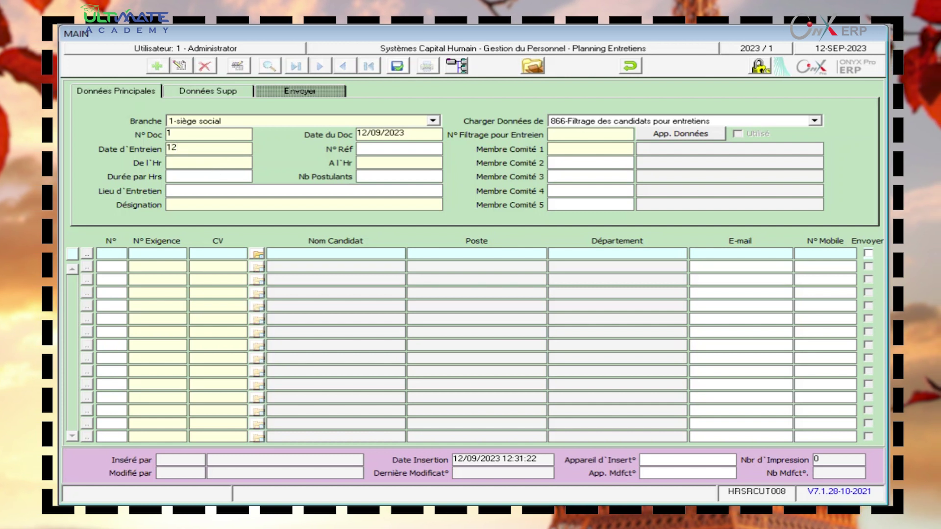
pyautogui.write('/8/')
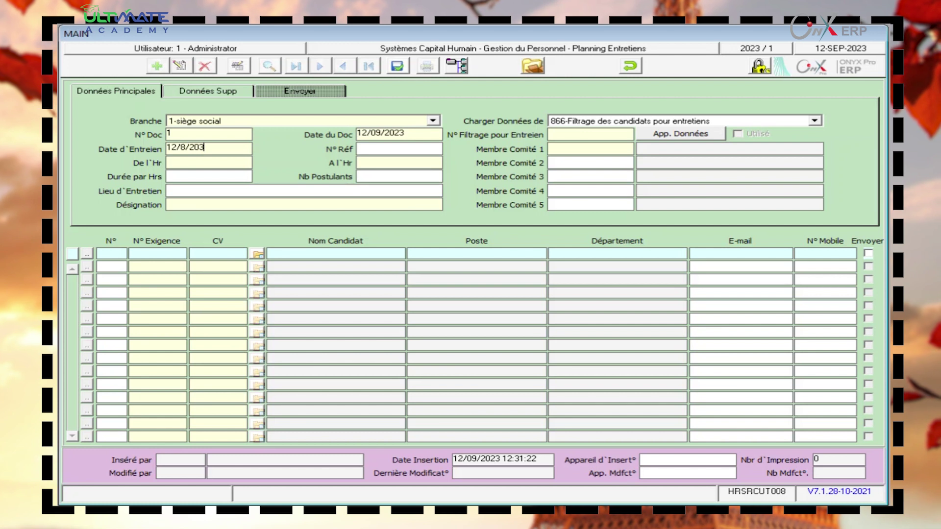
pyautogui.write('202')
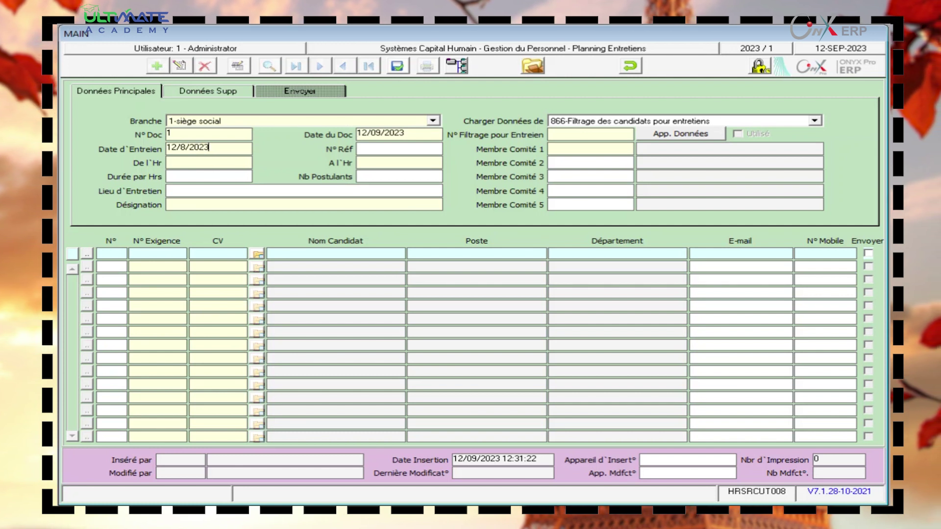
pyautogui.click(236, 165)
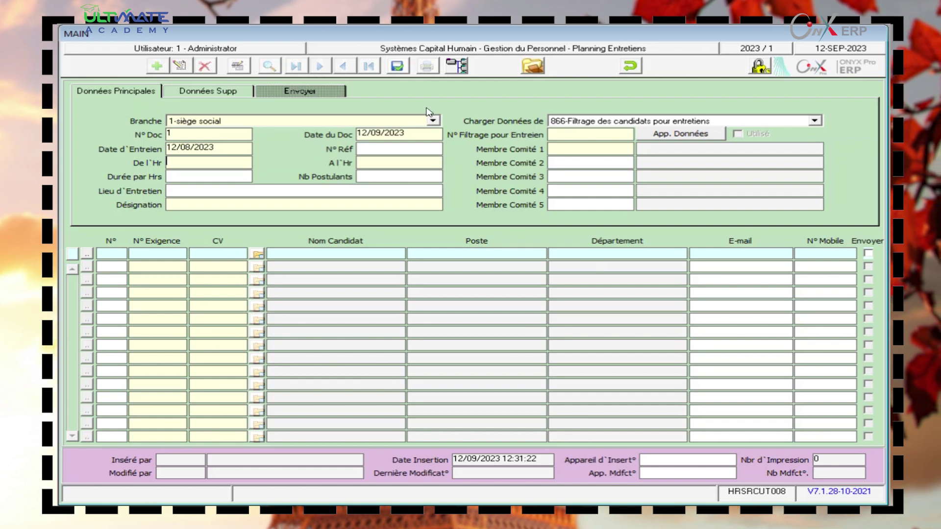
pyautogui.click(630, 65)
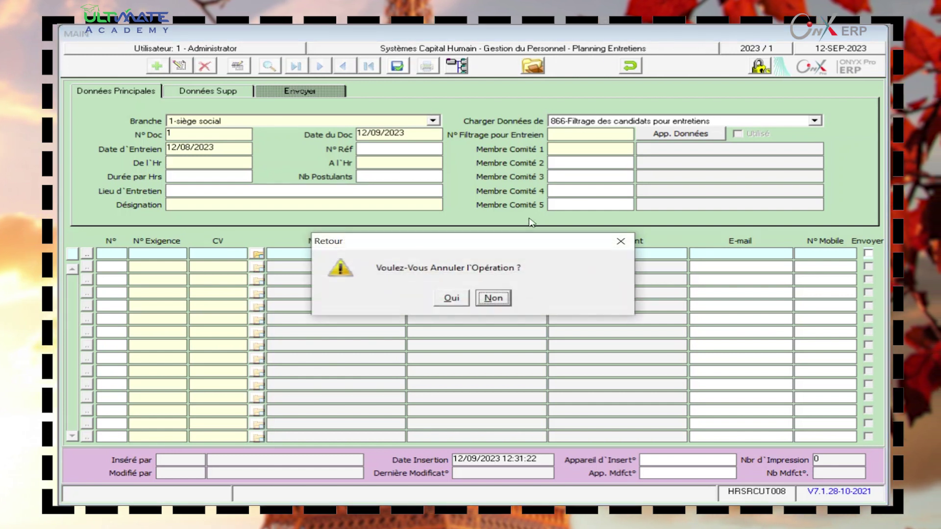
pyautogui.click(450, 299)
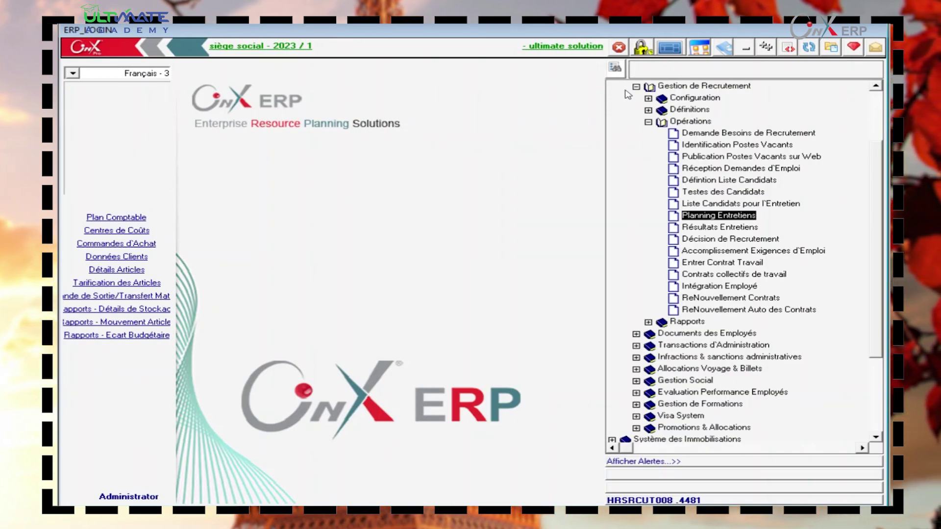
# - Open the Résultats Entretiens screen and start a new interview results record
pyautogui.press('Down')
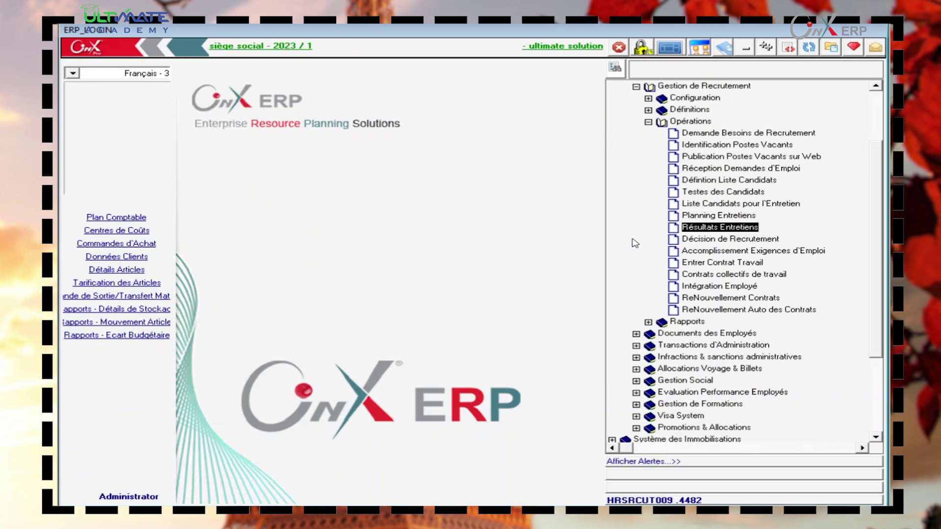
pyautogui.doubleClick(686, 228)
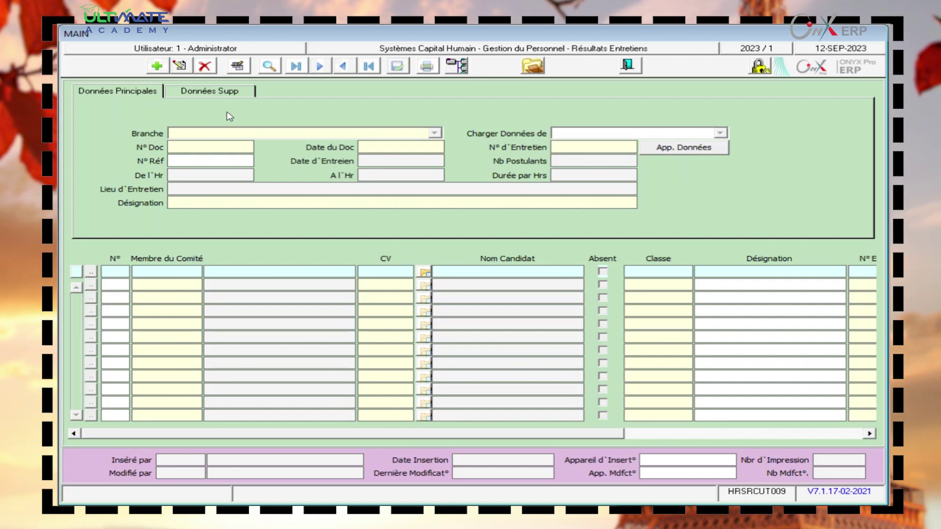
pyautogui.click(157, 66)
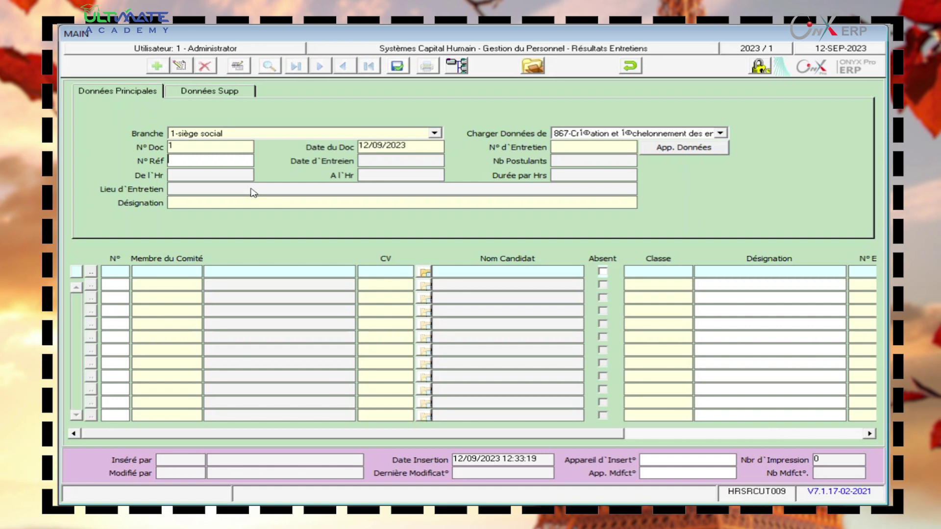
# - Try 02 as the N° d'Entretien in the new results record and clear the entry
pyautogui.click(595, 148)
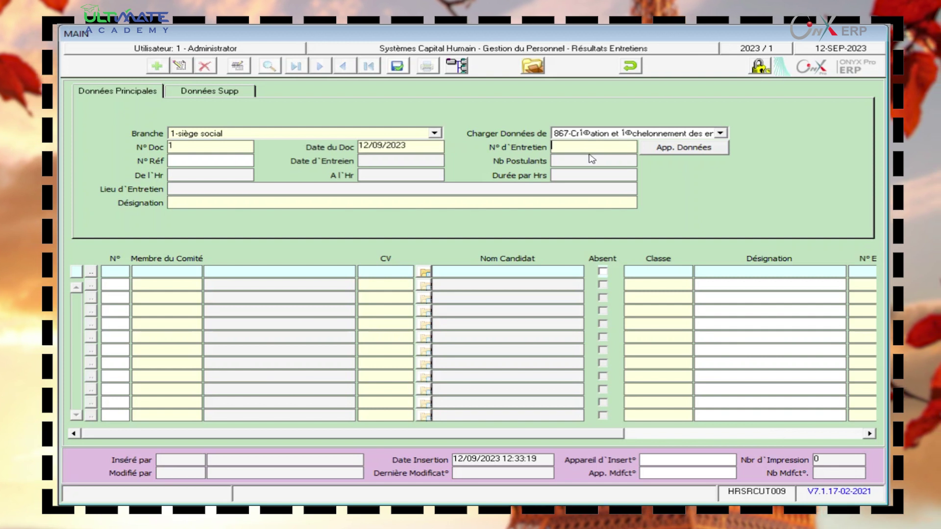
pyautogui.write('02')
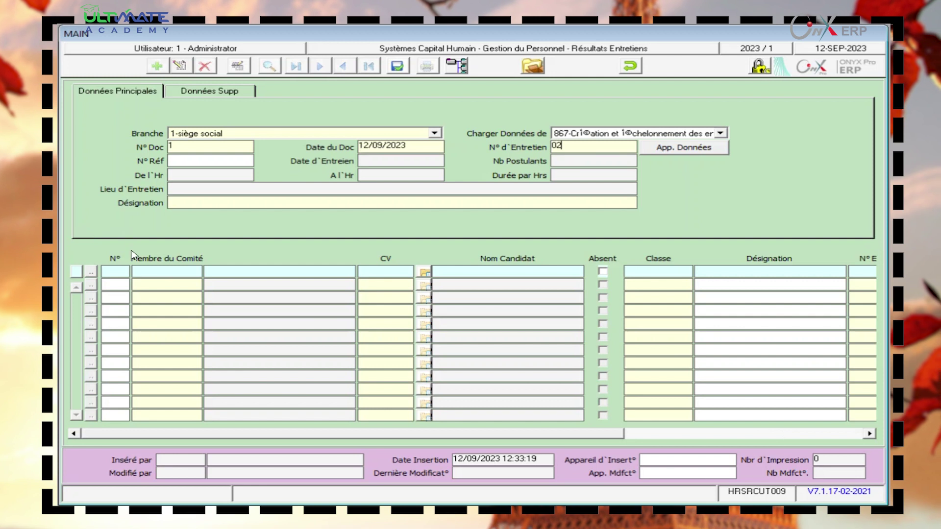
pyautogui.click(118, 269)
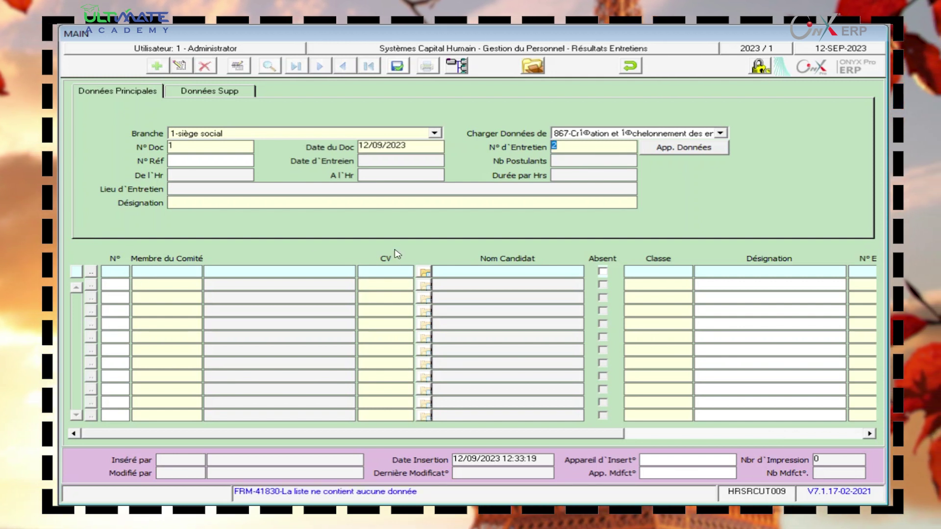
pyautogui.press('BackSpace')
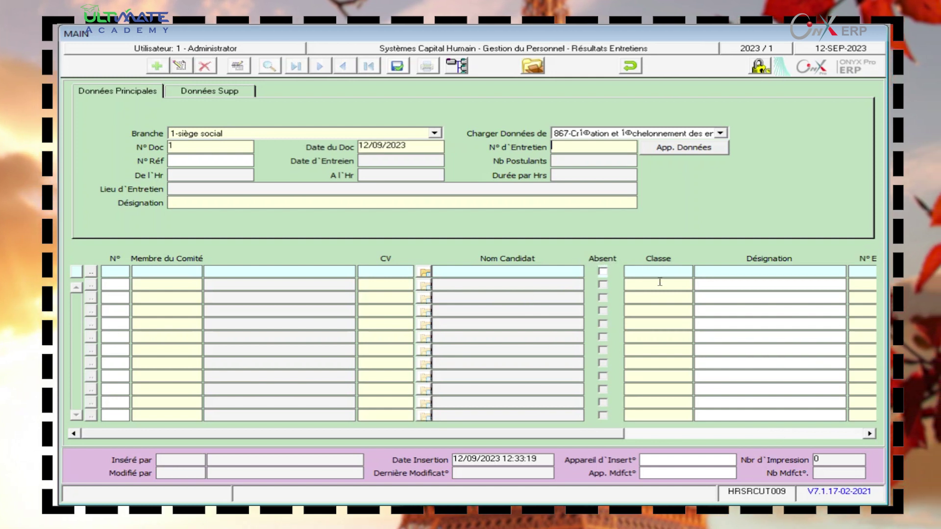
# - Examine the remaining columns of the interview results grid, and close the screen without keeping the new record
pyautogui.moveTo(596, 433); pyautogui.dragTo(726, 435)
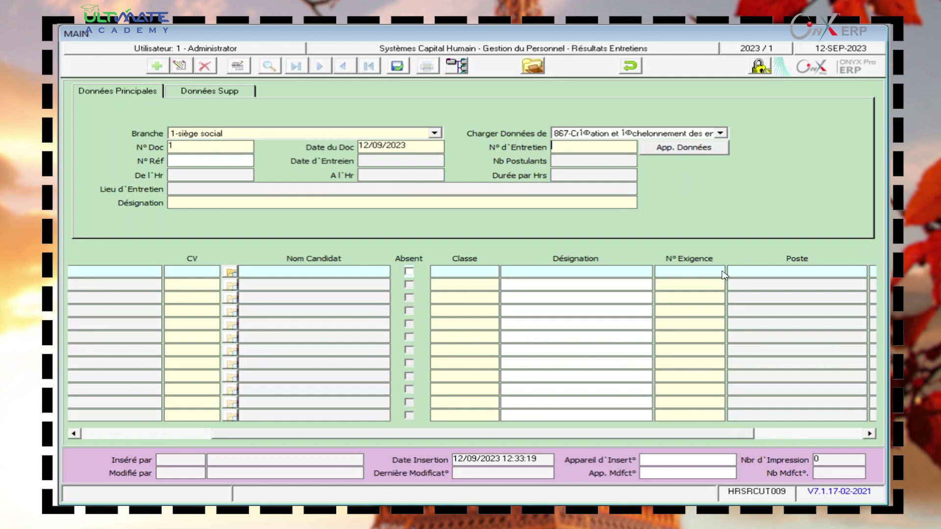
pyautogui.moveTo(744, 434); pyautogui.dragTo(847, 436)
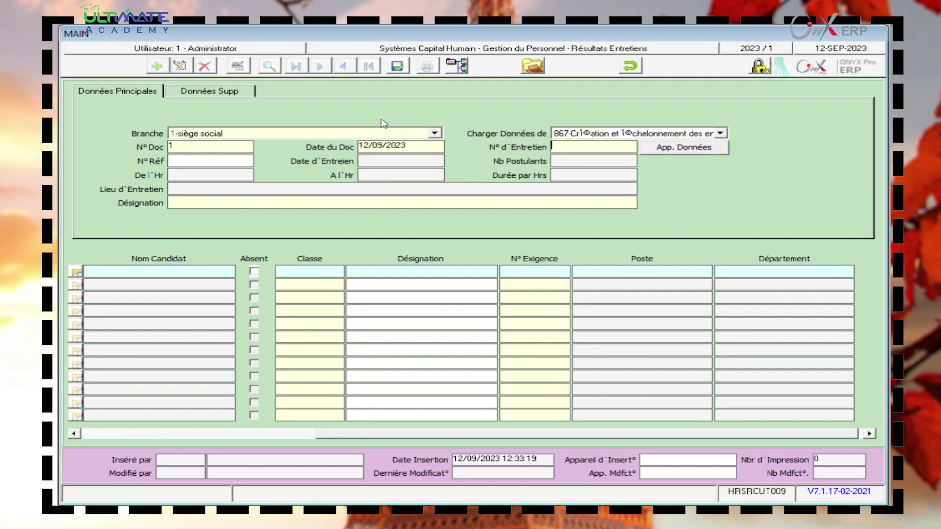
pyautogui.click(627, 66)
pyautogui.click(451, 297)
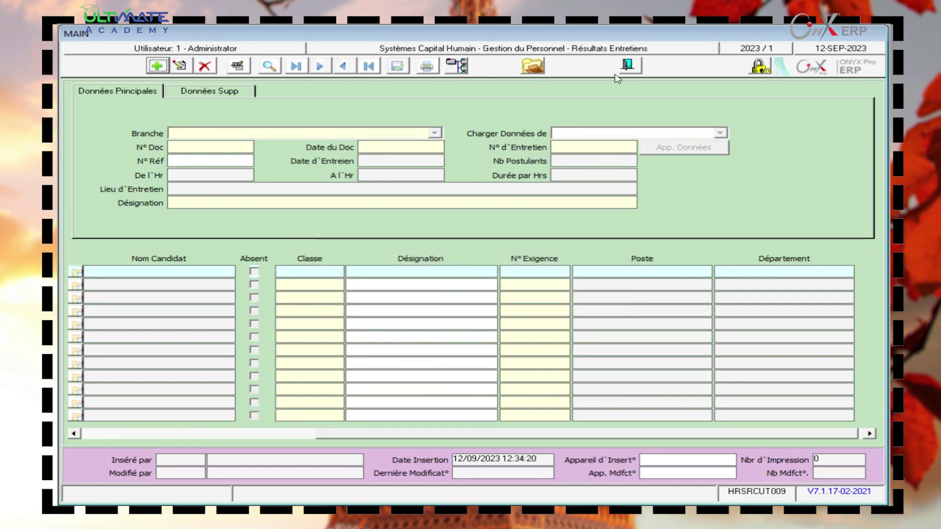
pyautogui.click(629, 66)
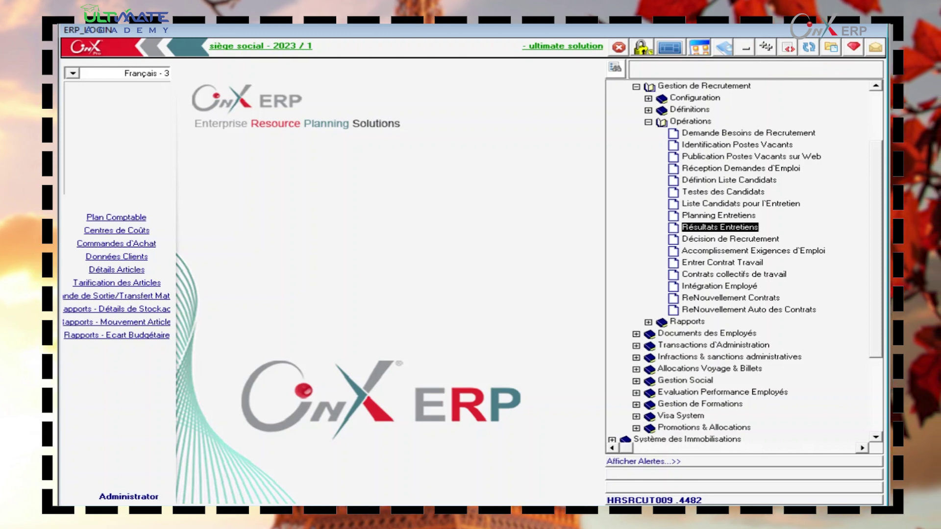
# - Open the Décision de Recrutement screen, start a new decision record, and cancel it to leave the screen
pyautogui.doubleClick(738, 240)
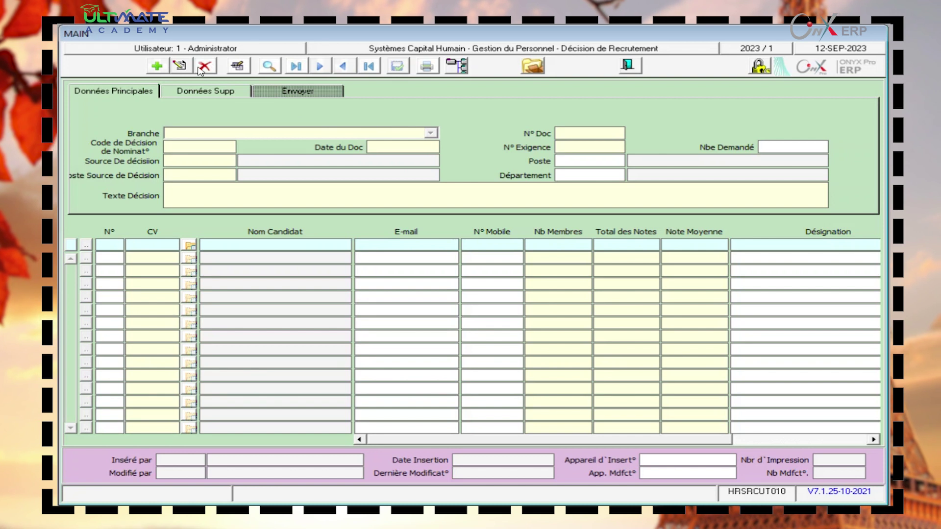
pyautogui.click(150, 68)
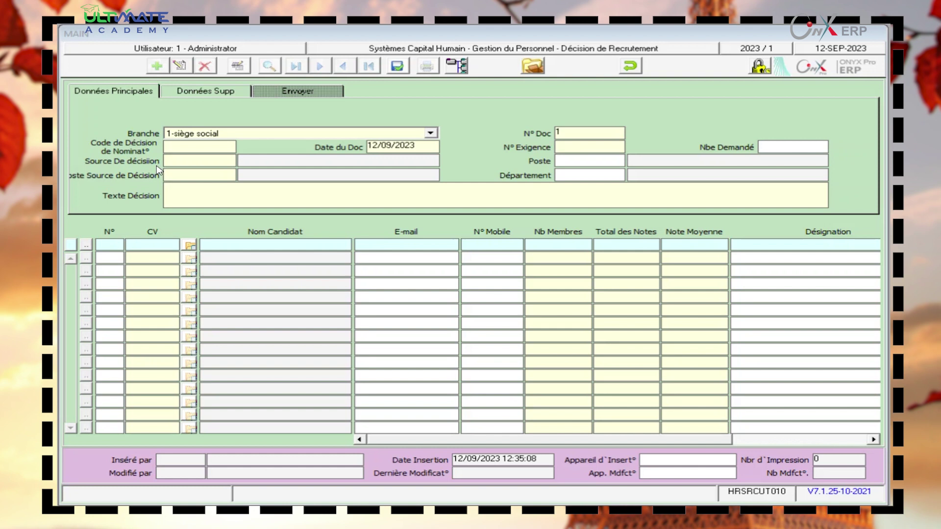
pyautogui.click(181, 149)
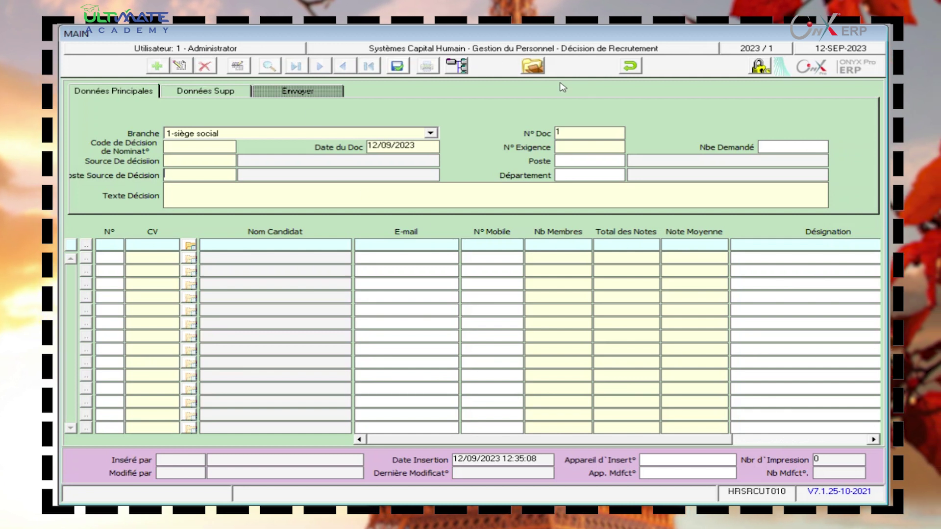
pyautogui.click(630, 65)
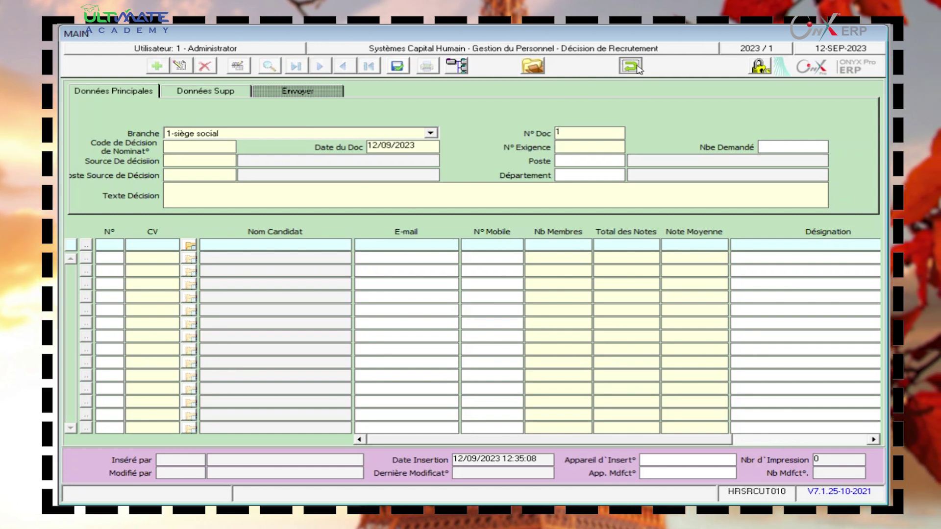
pyautogui.click(464, 297)
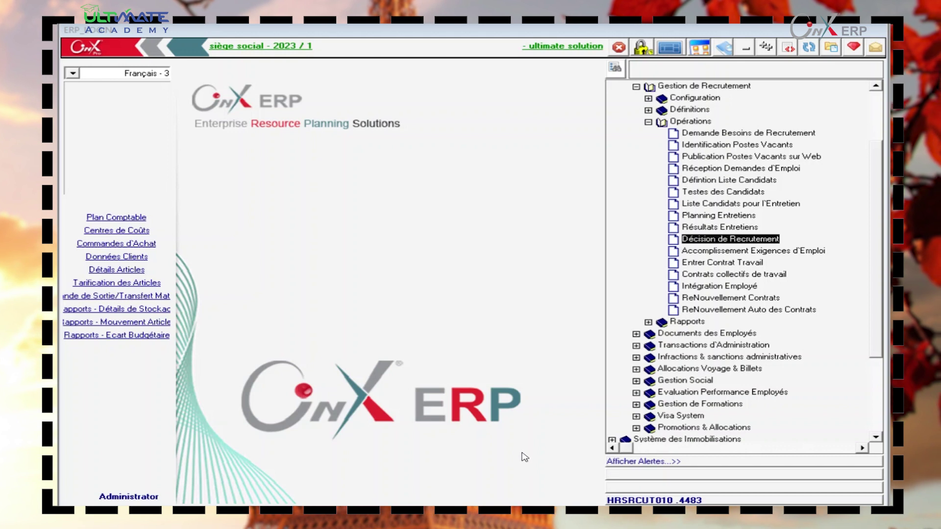
# - Open the Entrer Contrat Travail screen, start a new contract record and display the Charger Données de options
pyautogui.doubleClick(691, 263)
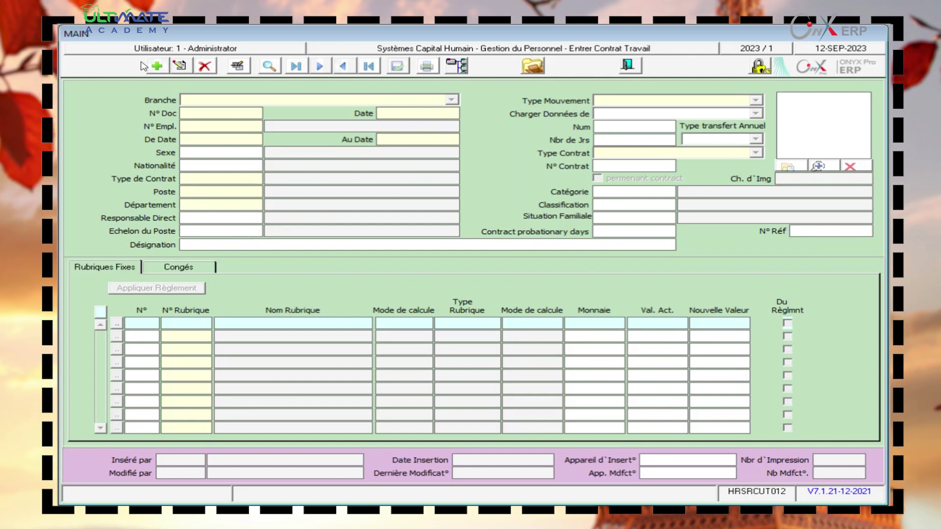
pyautogui.click(163, 66)
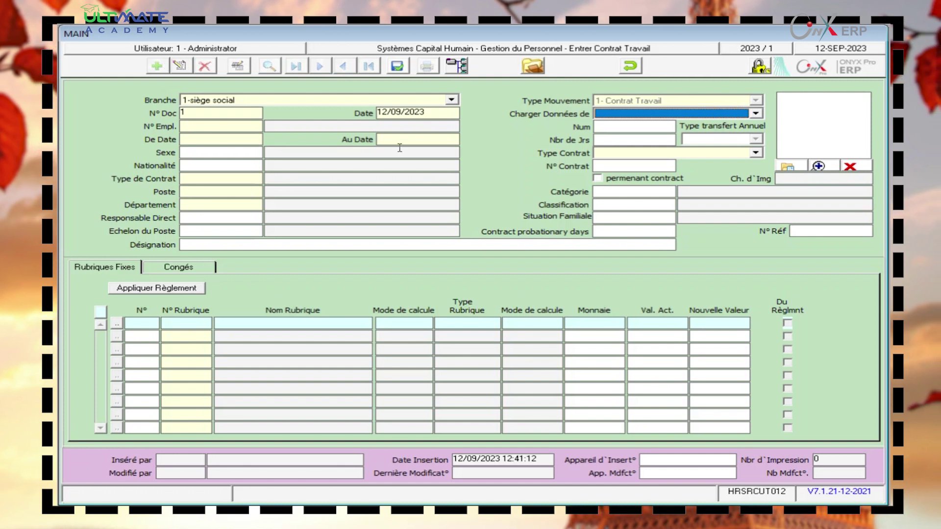
pyautogui.click(604, 114)
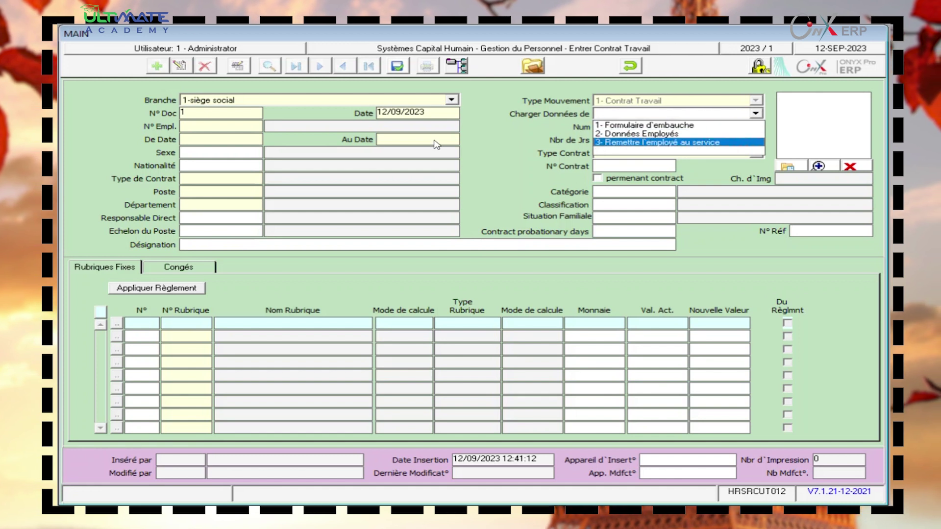
# - Try to enter an employee number in the new work contract record
pyautogui.click(246, 127)
pyautogui.click(246, 128)
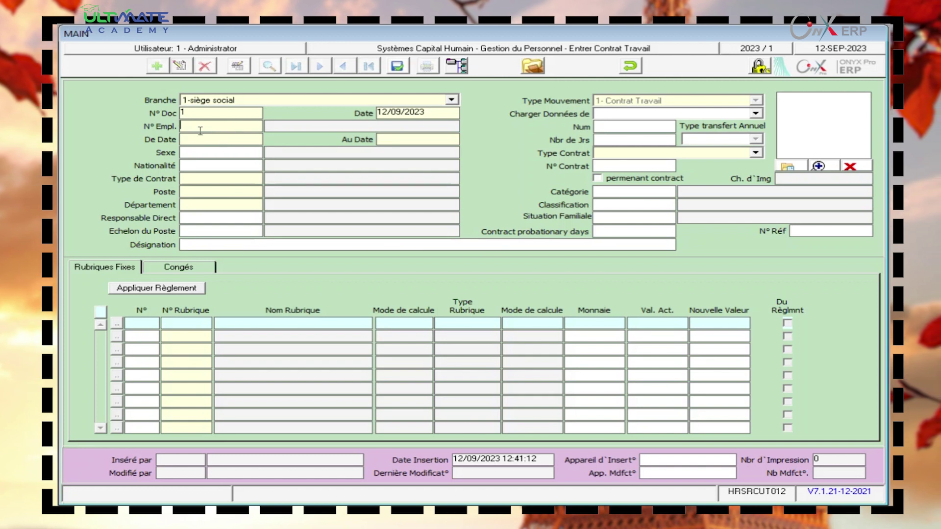
pyautogui.write('1')
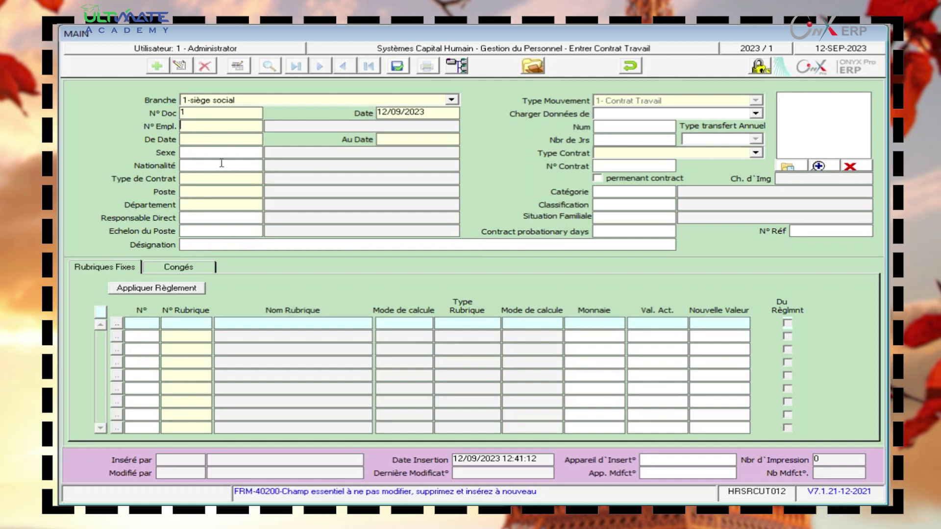
# - Set both Poste and Département to 1 - PDG in the new work contract and try to save the record
pyautogui.click(216, 138)
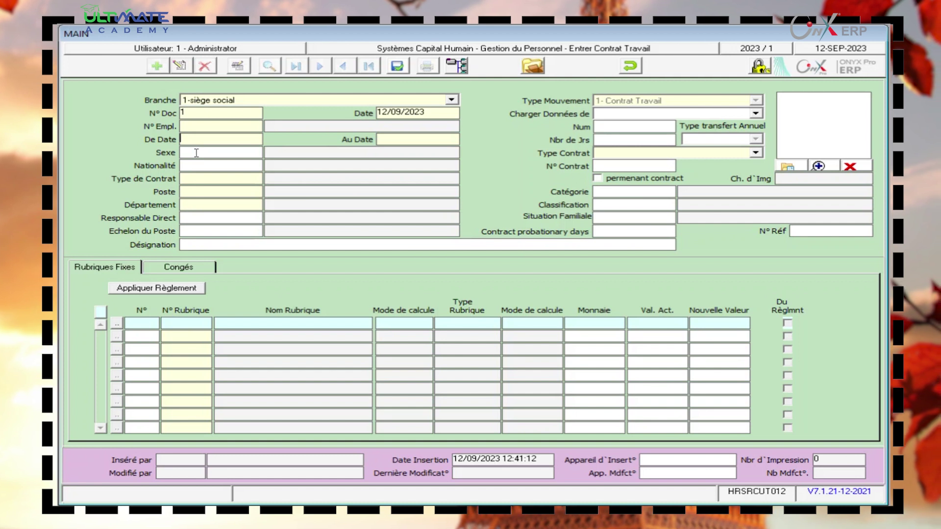
pyautogui.click(202, 181)
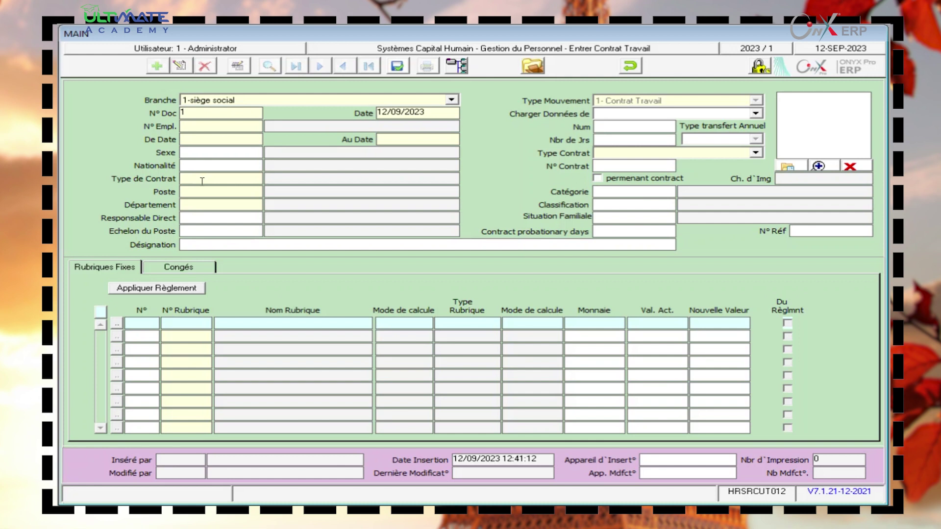
pyautogui.click(207, 191)
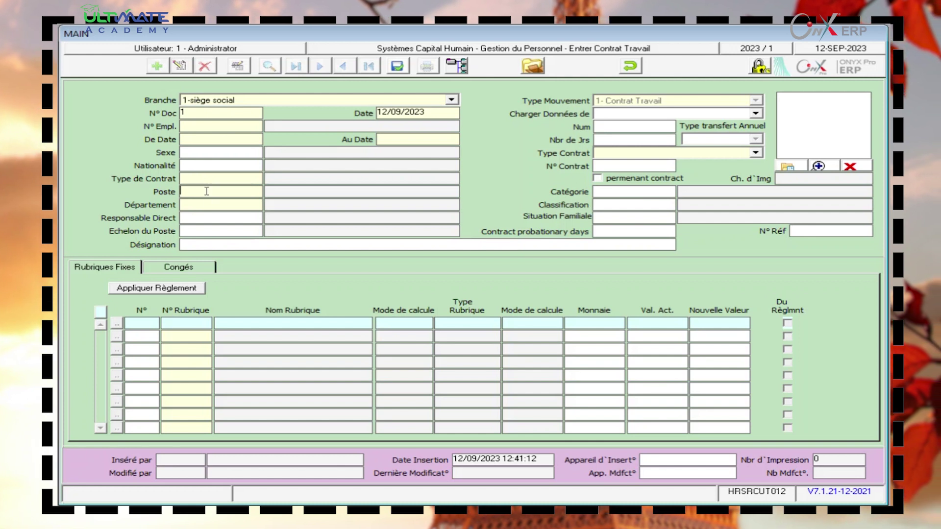
pyautogui.doubleClick(216, 188)
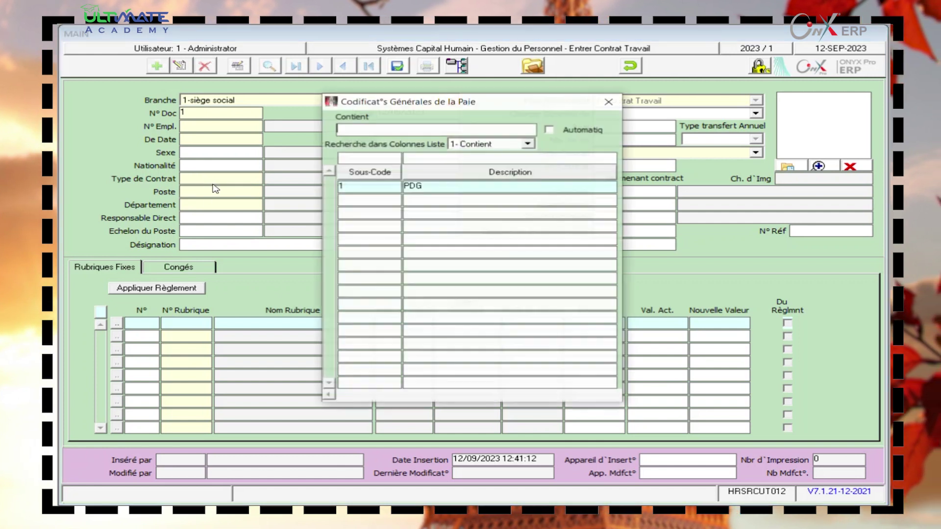
pyautogui.doubleClick(406, 185)
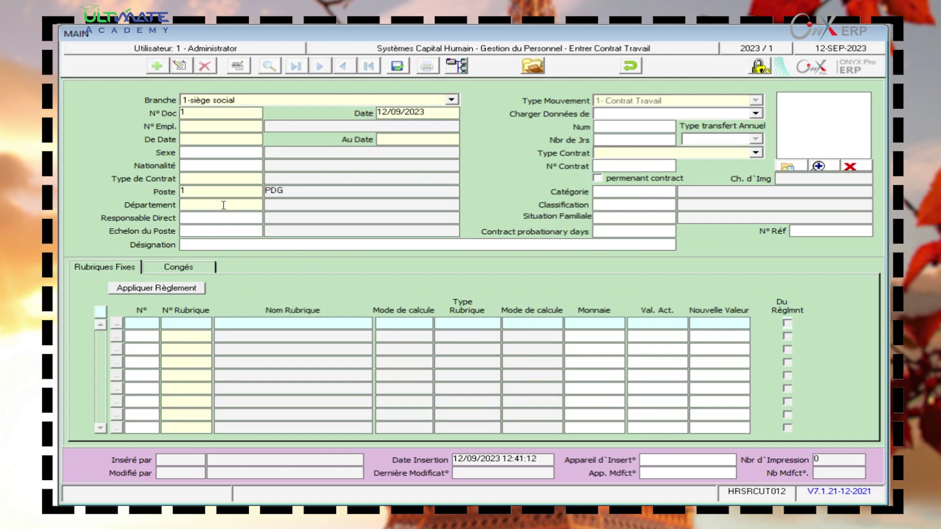
pyautogui.doubleClick(189, 177)
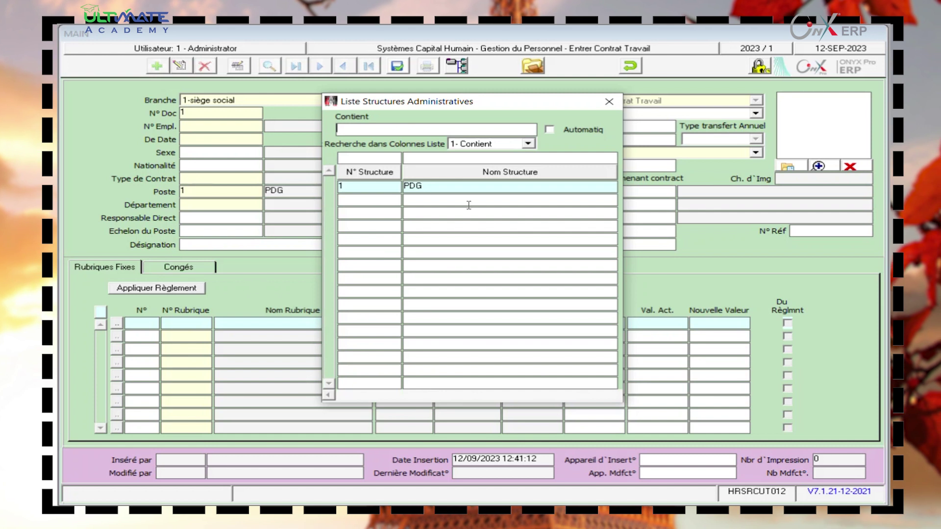
pyautogui.doubleClick(423, 186)
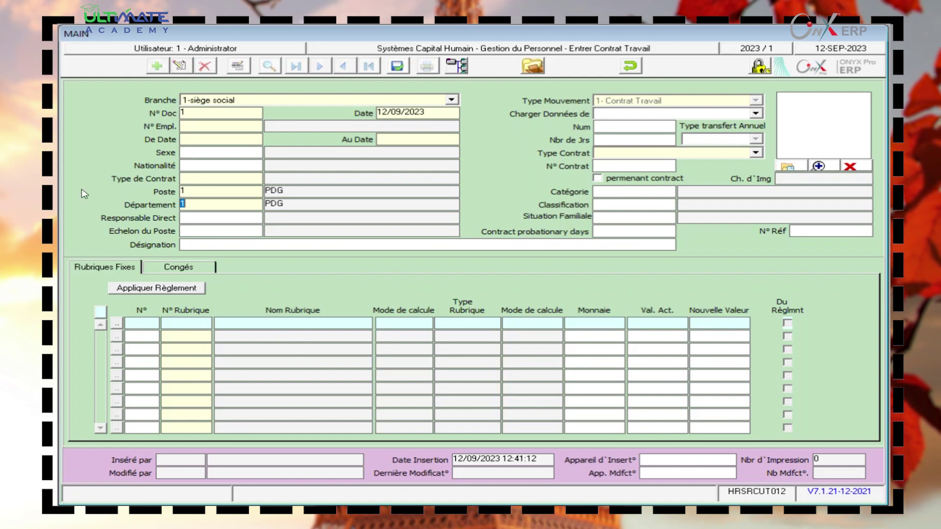
pyautogui.click(396, 67)
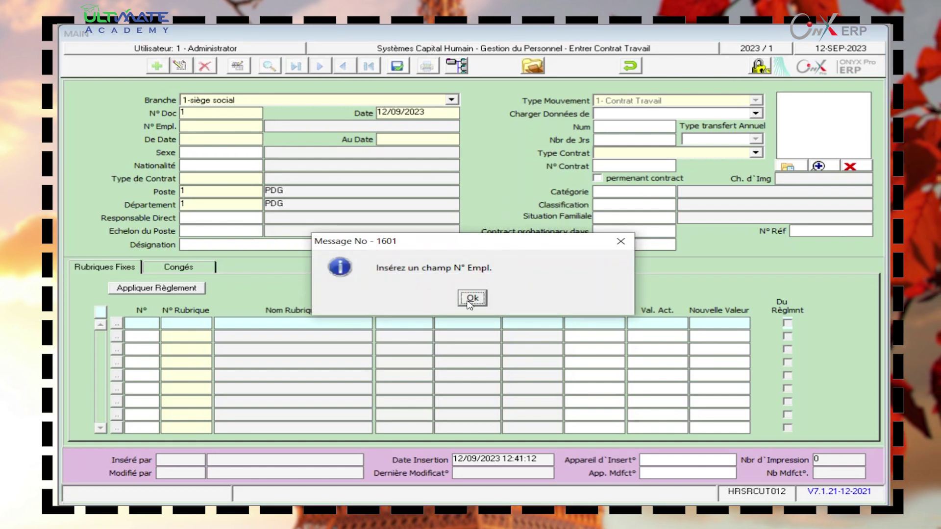
pyautogui.click(471, 298)
# - Cancel the unsaved work contract record and leave the Entrer Contrat Travail screen
pyautogui.click(631, 67)
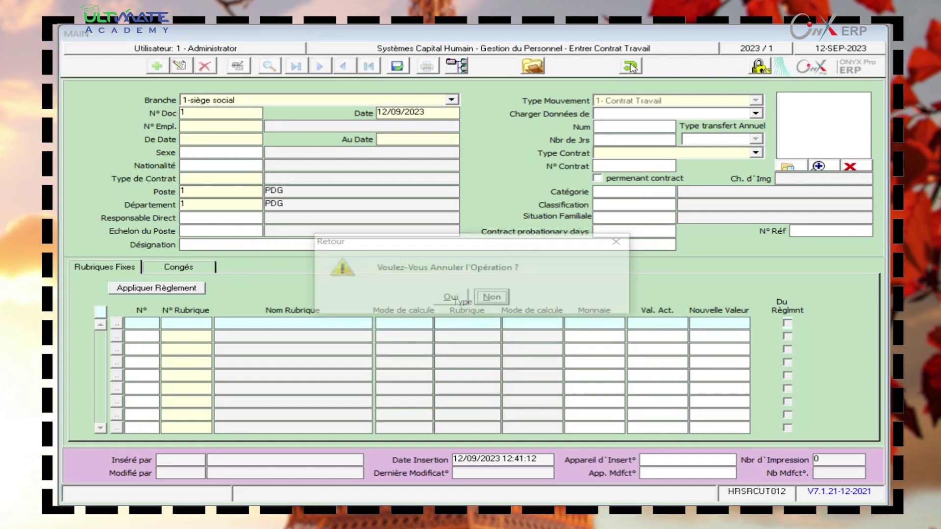
pyautogui.press('Left')
pyautogui.press('Return')
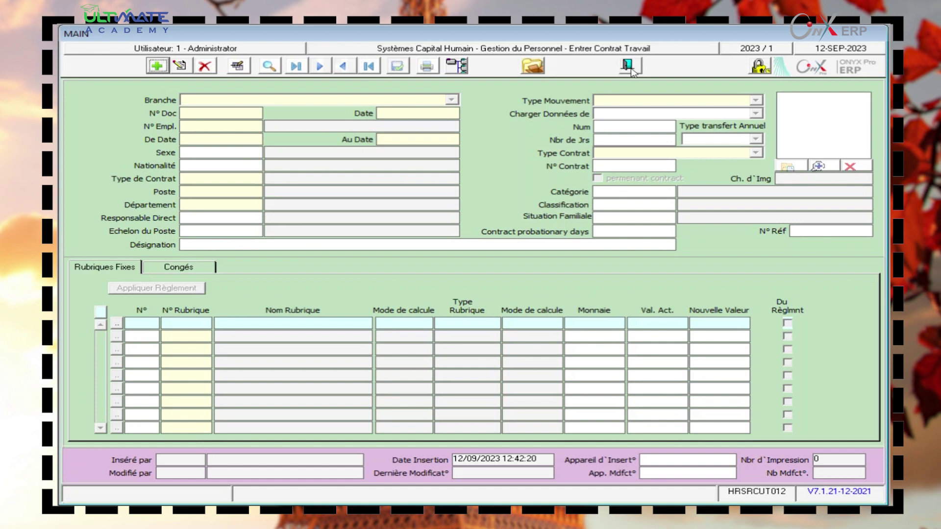
pyautogui.click(629, 68)
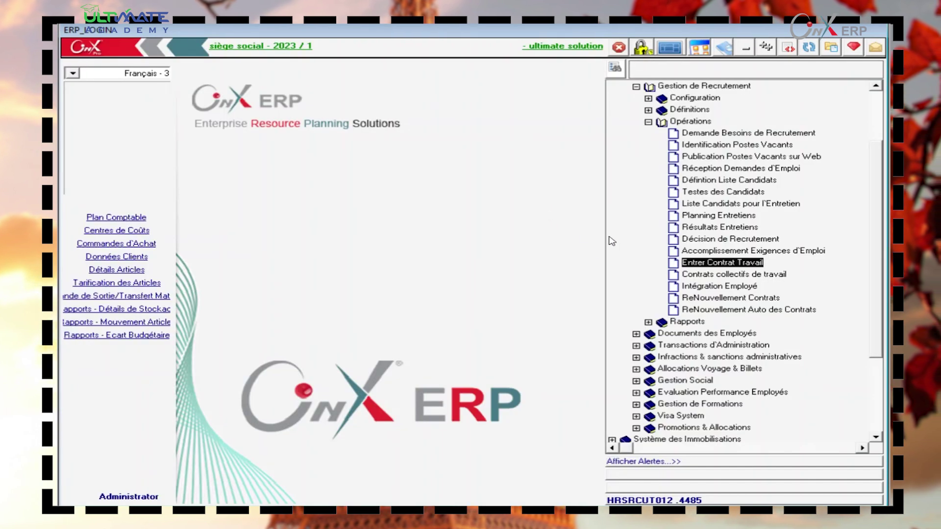
# - Open the Contrats collectifs de travail screen and start a new record, accepting a date outside the open period
pyautogui.doubleClick(720, 275)
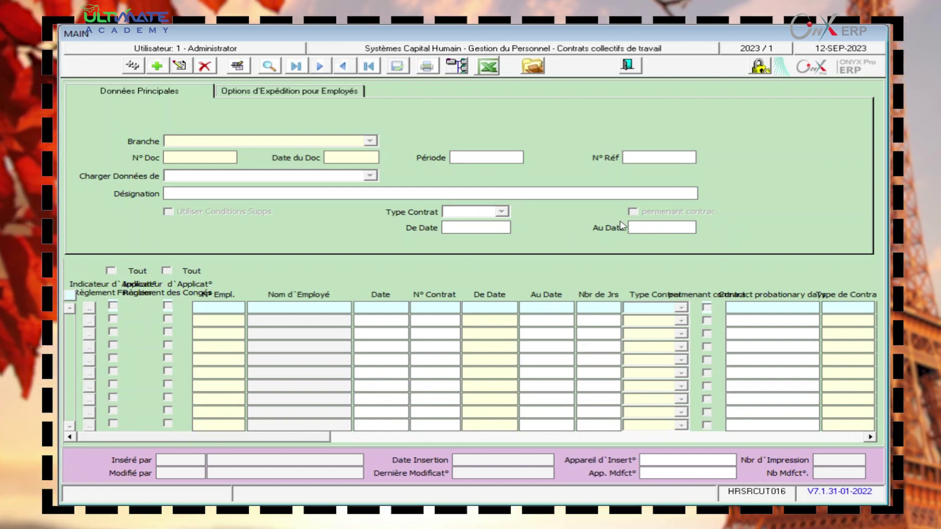
pyautogui.click(158, 67)
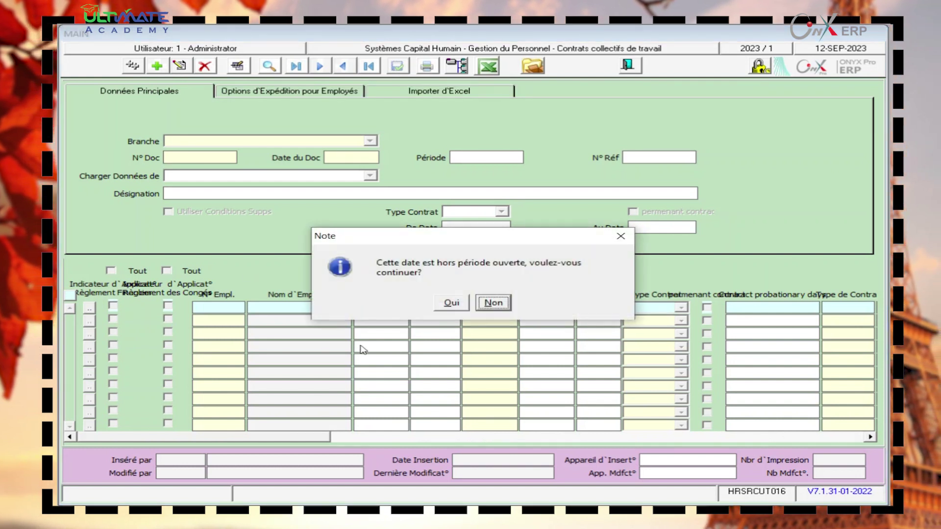
pyautogui.click(445, 300)
pyautogui.click(472, 302)
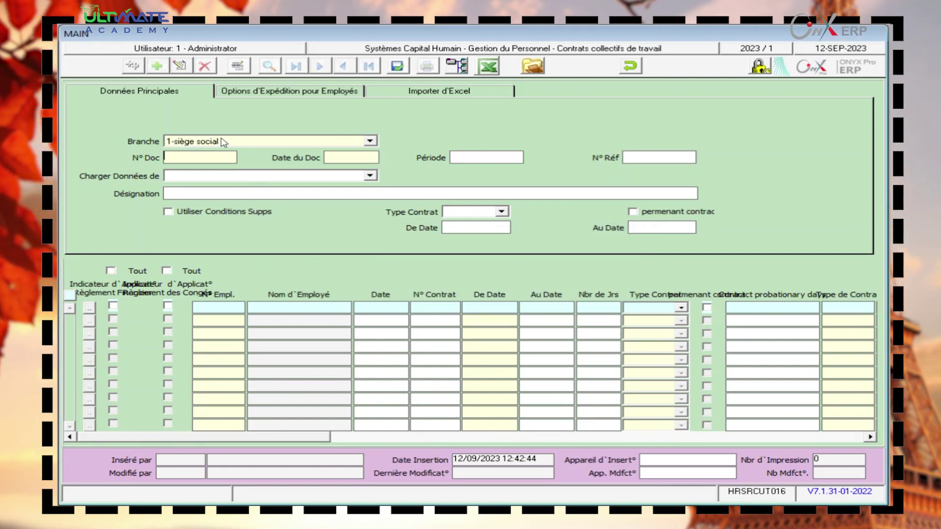
# - Review the Branche and N° Doc fields of the new collective contract record and display the Charger Données de options
pyautogui.click(220, 142)
pyautogui.click(212, 153)
pyautogui.click(208, 157)
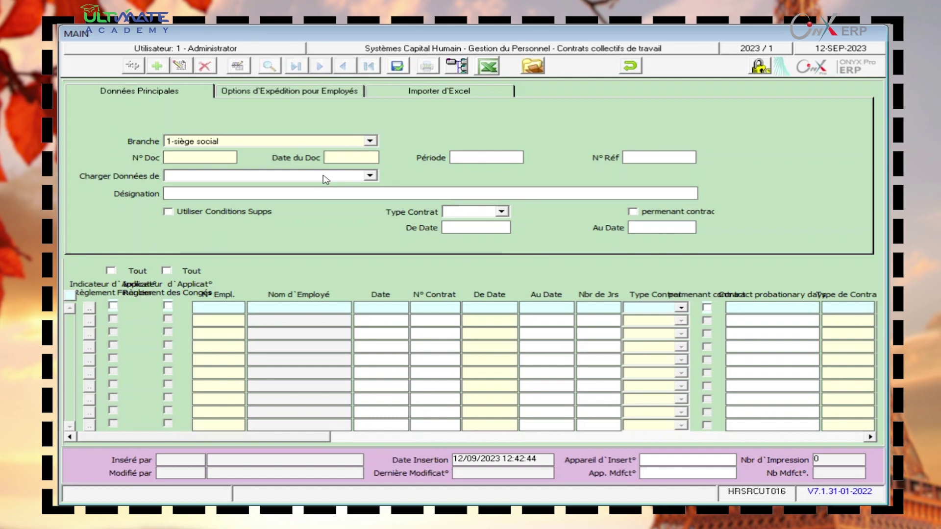
pyautogui.click(244, 177)
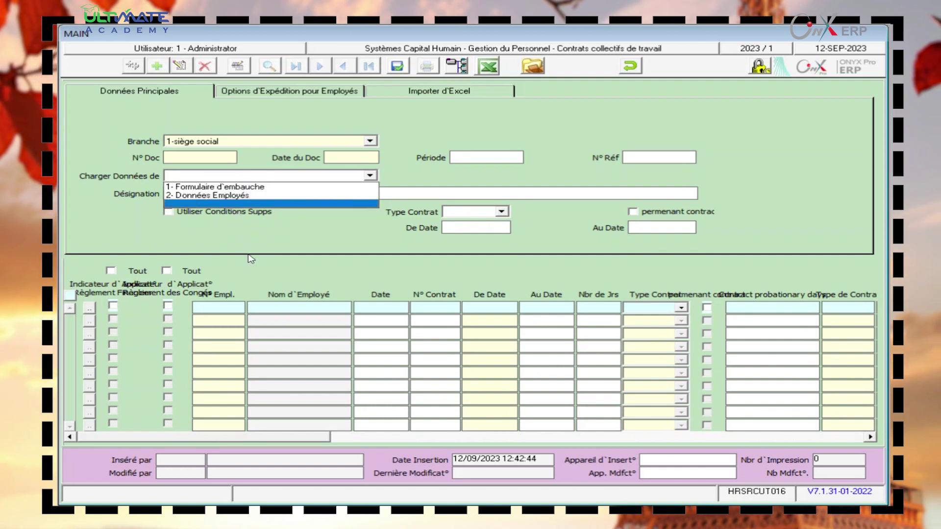
pyautogui.click(304, 240)
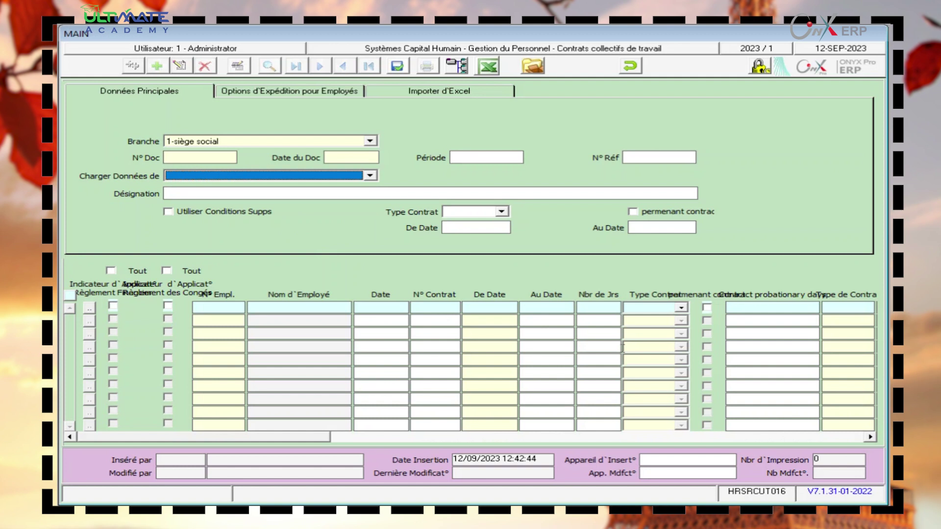
# - Cancel the new collective contract record and close the Contrats collectifs de travail screen
pyautogui.click(647, 500)
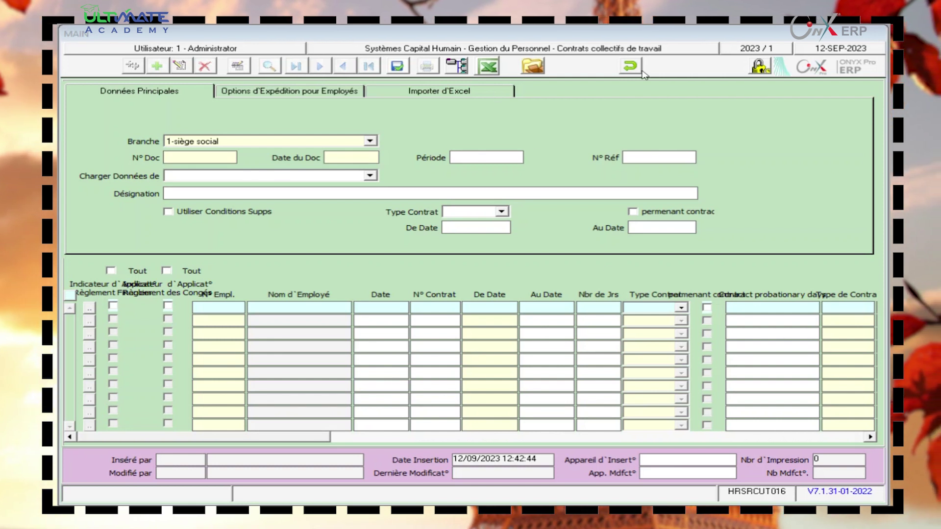
pyautogui.press('Escape')
pyautogui.click(465, 298)
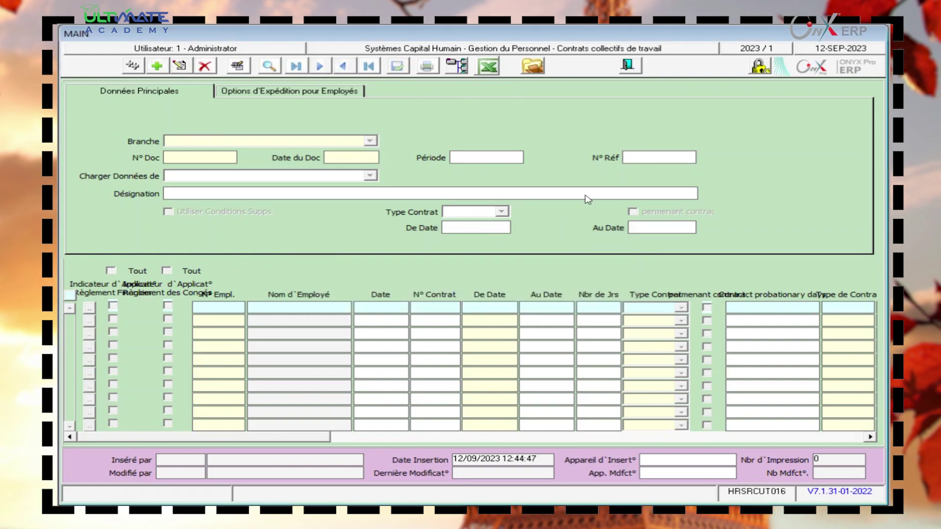
pyautogui.click(628, 65)
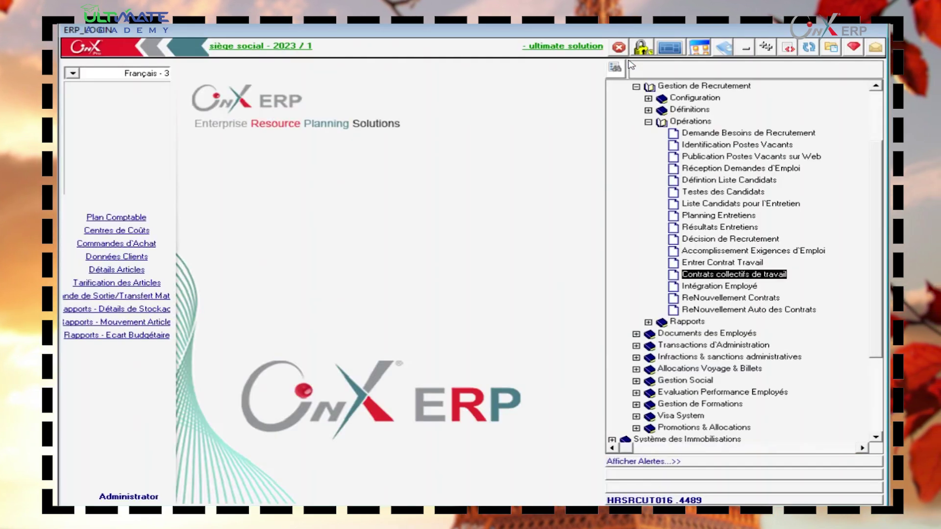